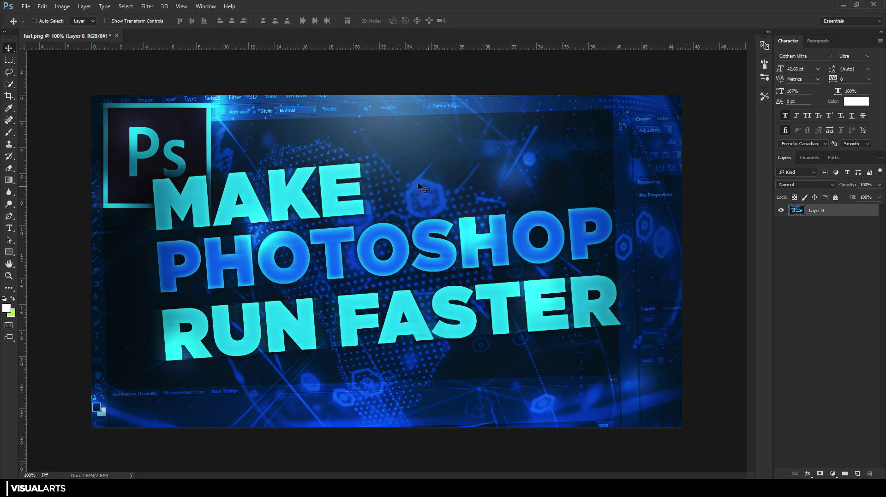
Step: Open the Edit menu over the fast.png 'Make Photoshop Run Faster' image
click(41, 6)
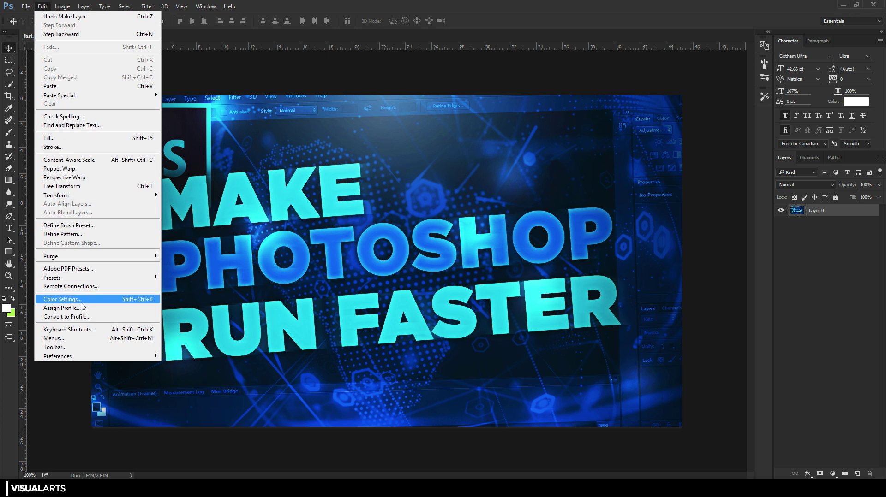
Step: Open Preferences > Performance and raise Let Photoshop Use to 7956 MB (74%)
mouse_move(86, 357)
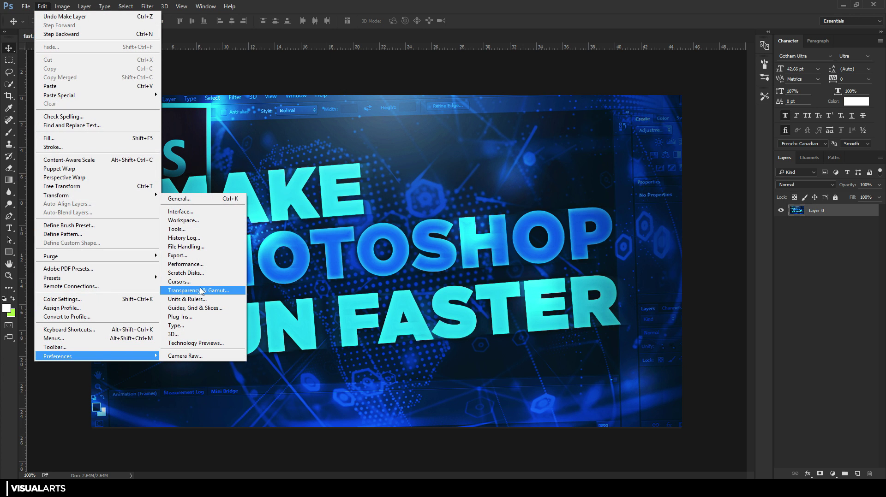
click(187, 266)
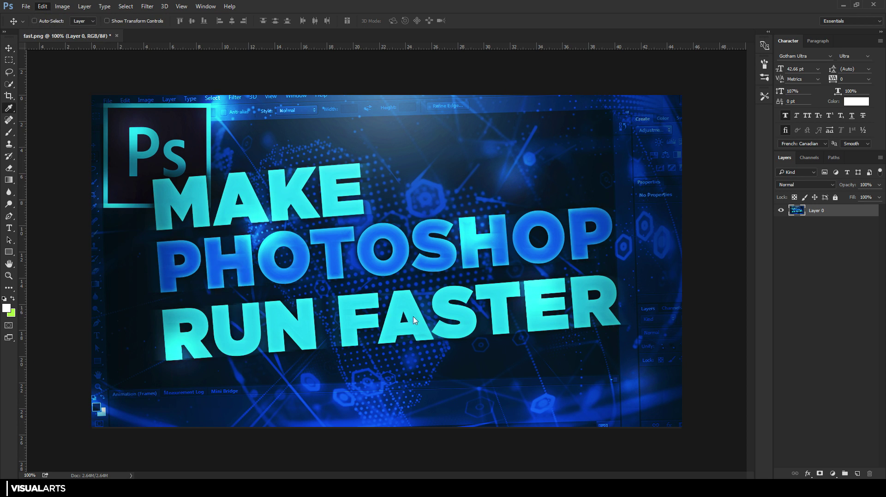
drag(392, 137, 413, 139)
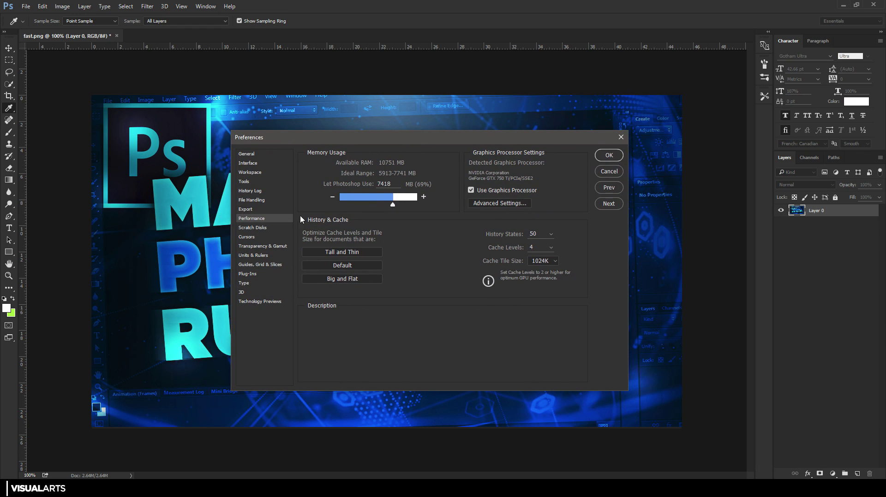
mouse_move(341, 152)
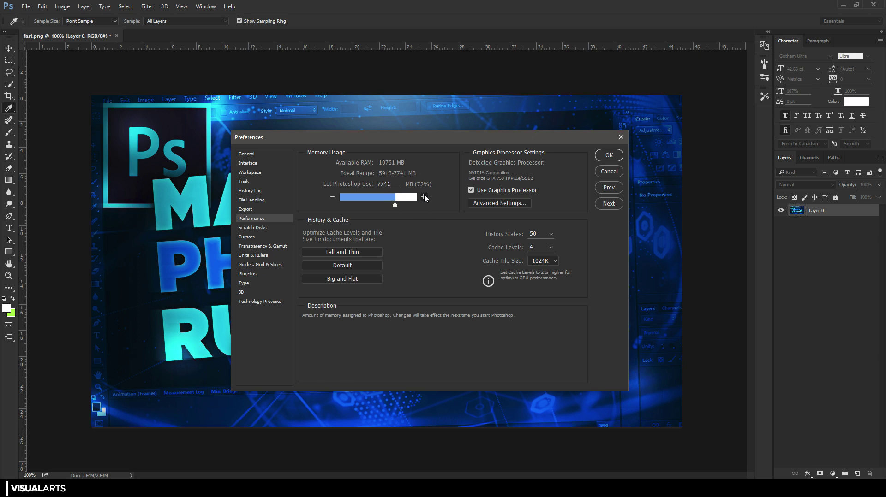
click(424, 197)
click(424, 197)
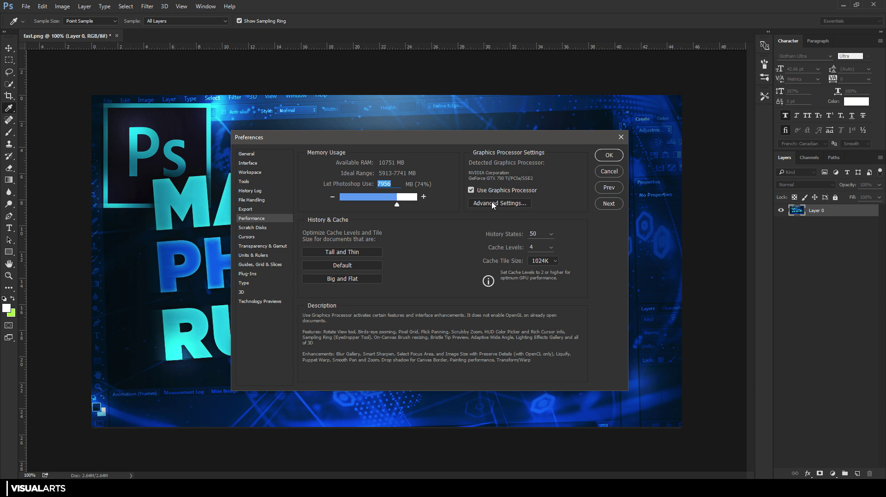
click(471, 190)
click(471, 192)
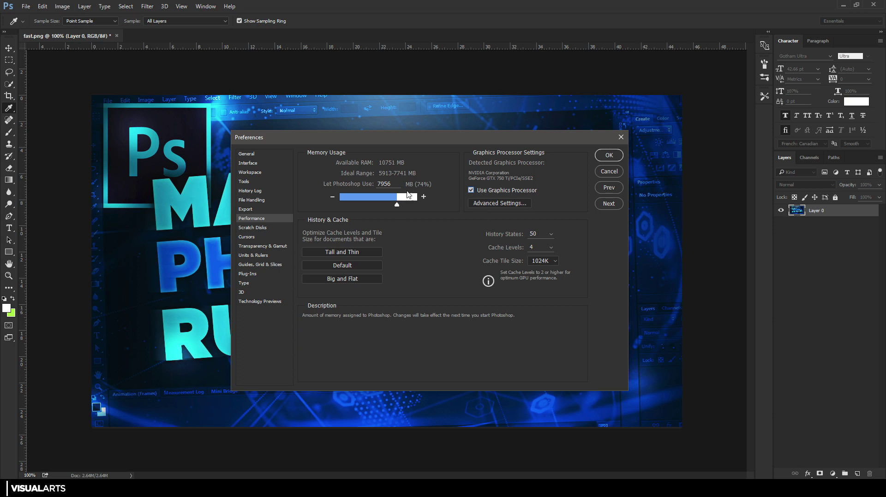
double_click(384, 184)
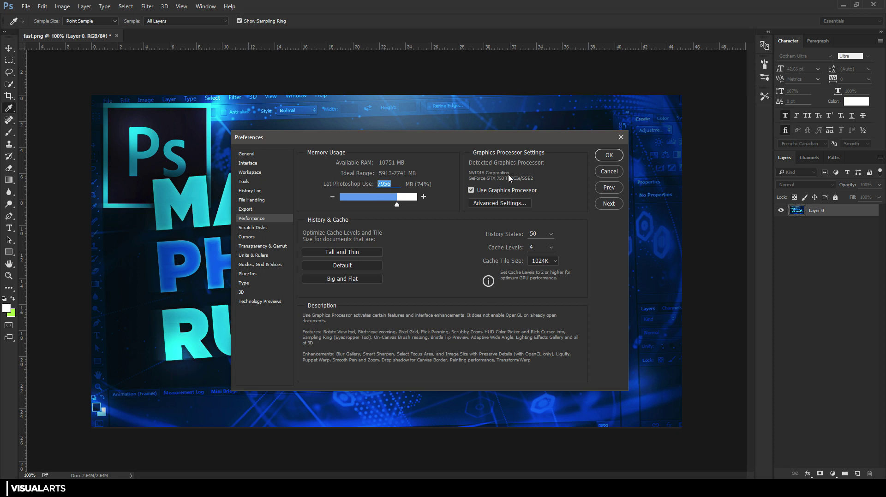
Step: Lower History States to 15 in the Performance preferences
double_click(533, 234)
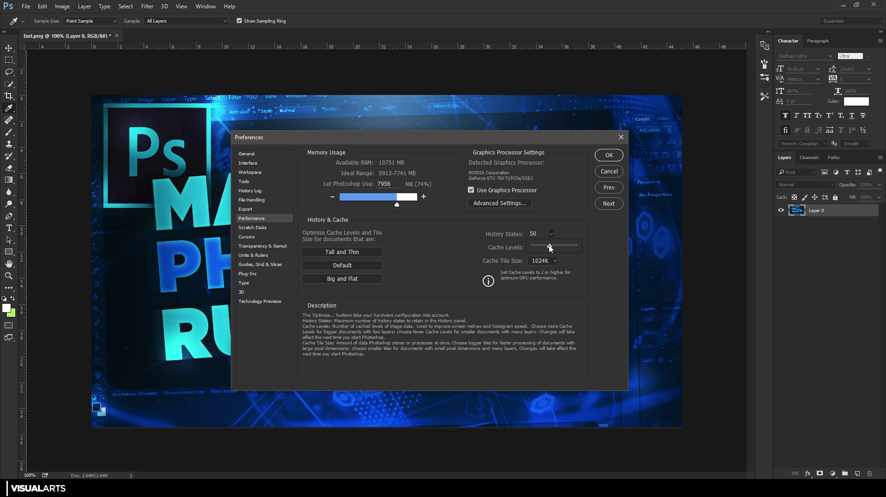
drag(550, 248, 538, 248)
key(Tab)
drag(550, 249, 551, 249)
click(549, 233)
click(554, 236)
click(546, 234)
Step: Raise Let Photoshop Use to 8063 MB and apply the preferences with OK
key(shift+Tab)
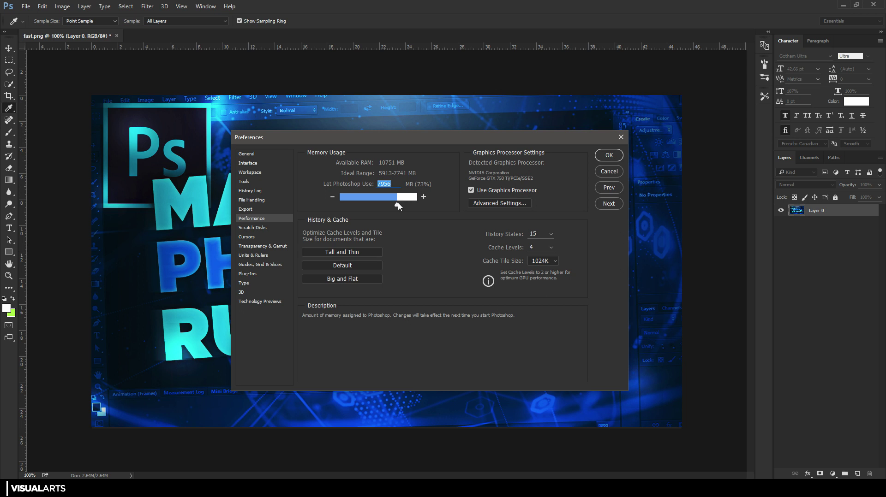
click(423, 197)
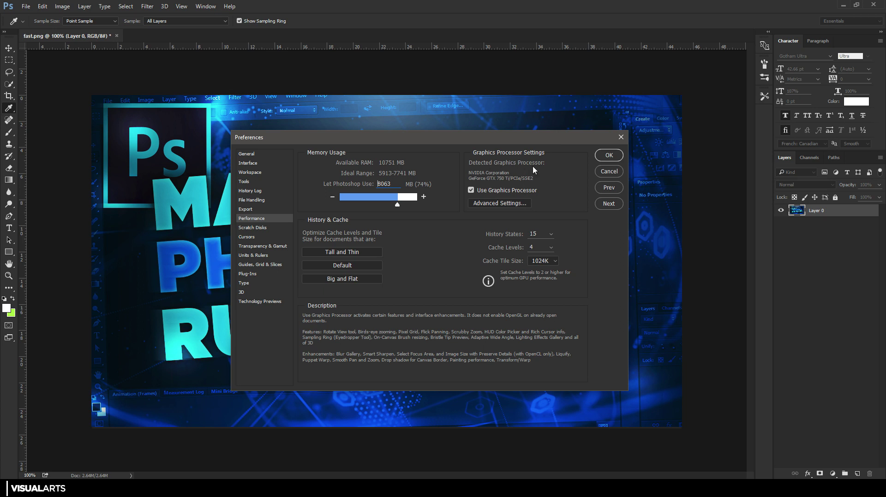
click(545, 234)
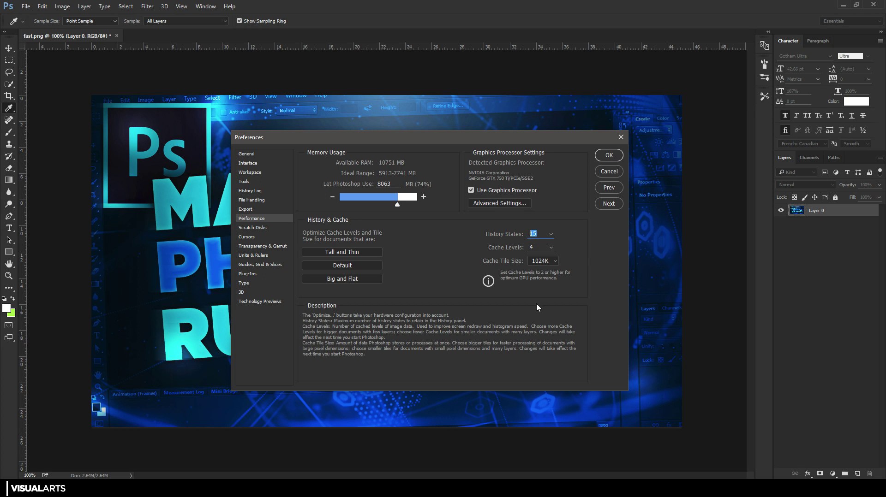
click(608, 157)
key(v)
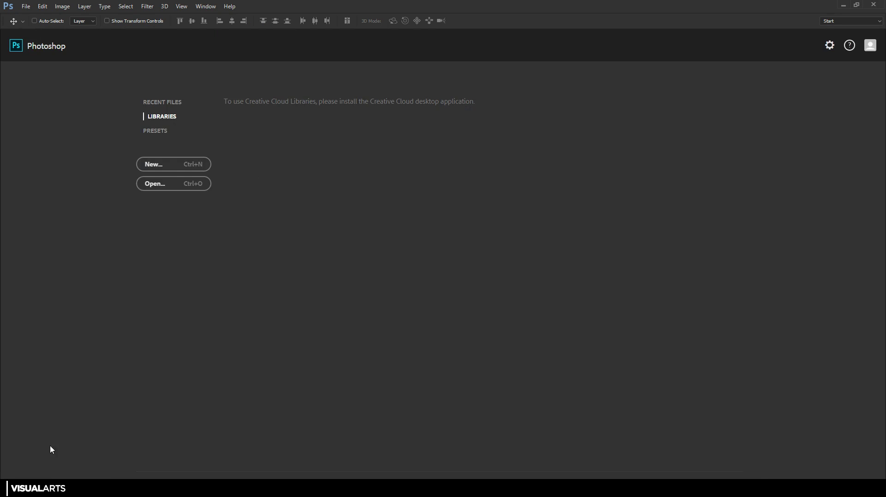
Step: Launch Control Panel from a Start menu search for 'control' and focus its search box
click(4, 475)
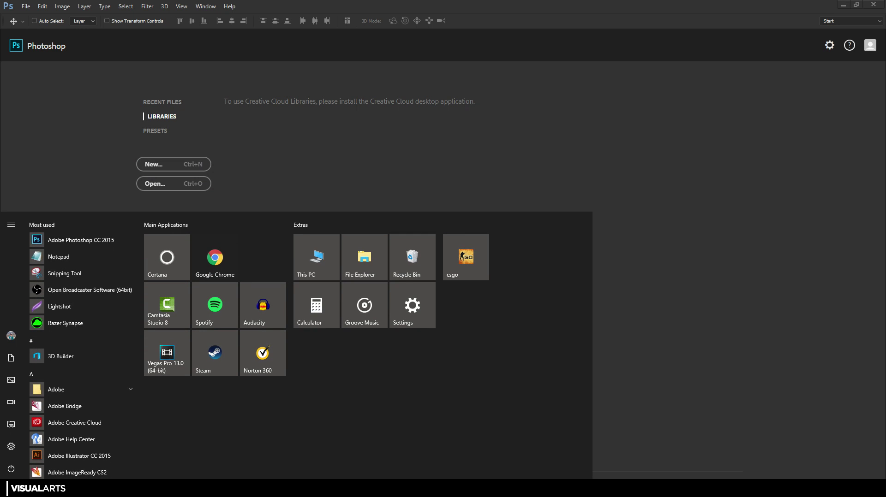
text(control)
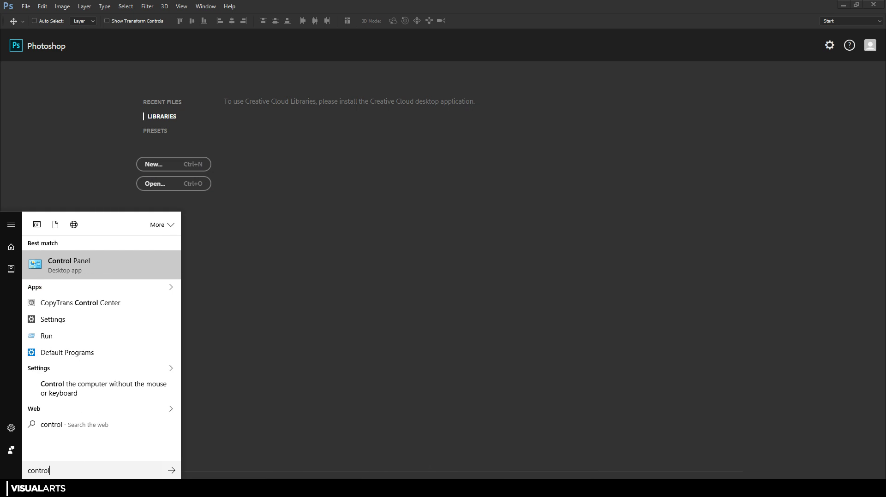
key(Return)
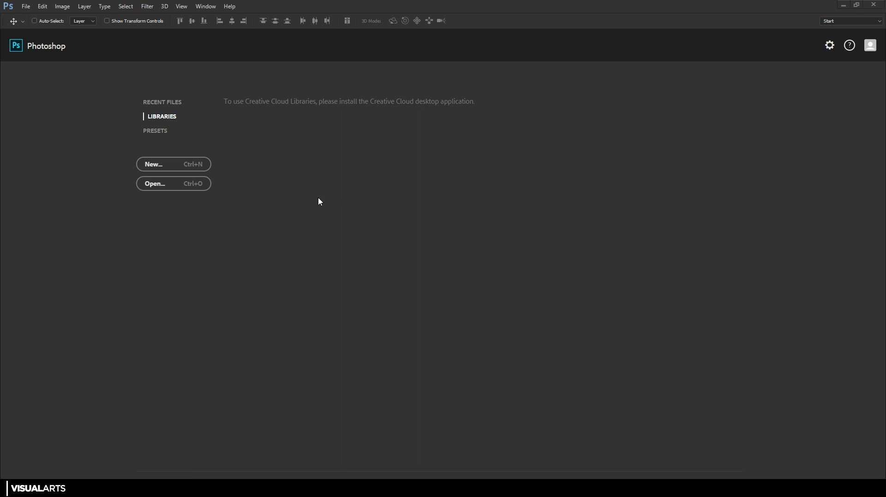
click(639, 158)
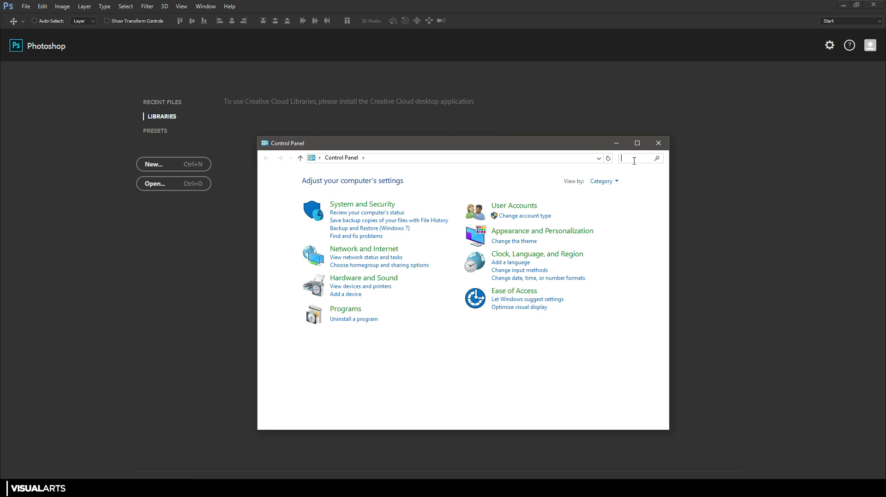
click(600, 169)
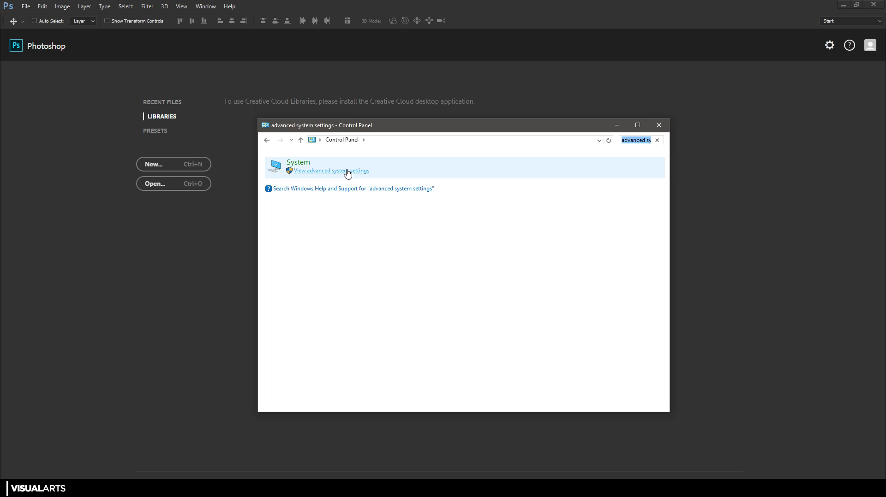
Step: Open 'View advanced system settings' and centre System Properties on its Advanced tab
click(356, 171)
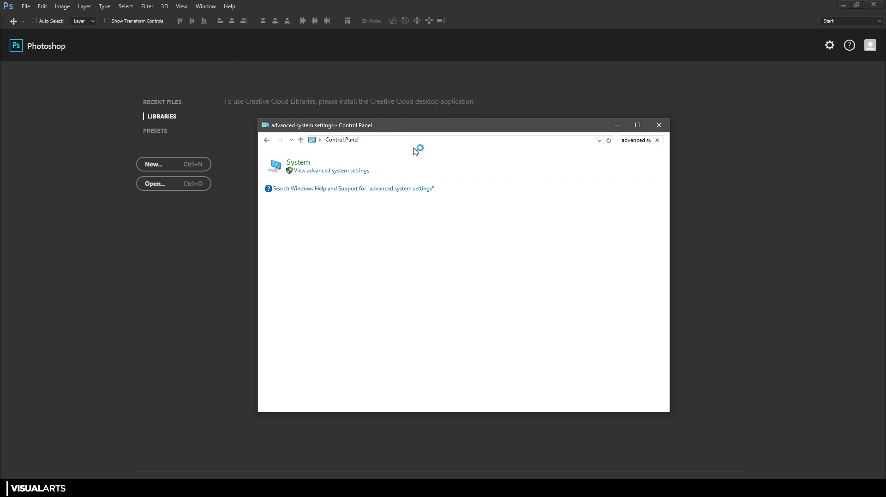
drag(167, 44, 510, 166)
click(446, 181)
click(472, 182)
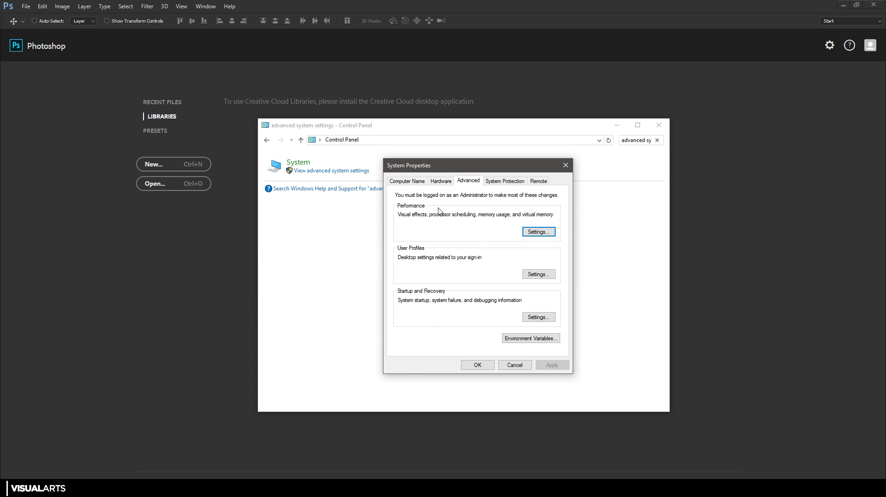
Step: Set Performance Options visual effects to 'Adjust for best performance' and apply it
click(540, 233)
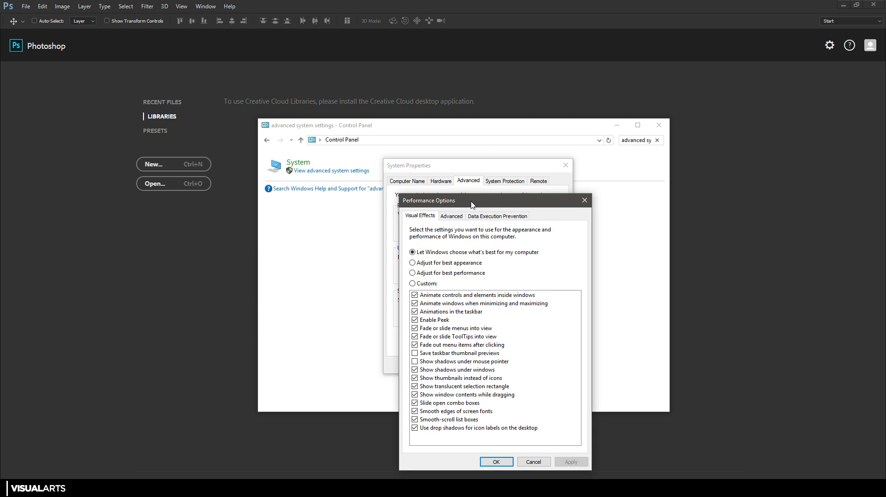
drag(482, 203, 460, 97)
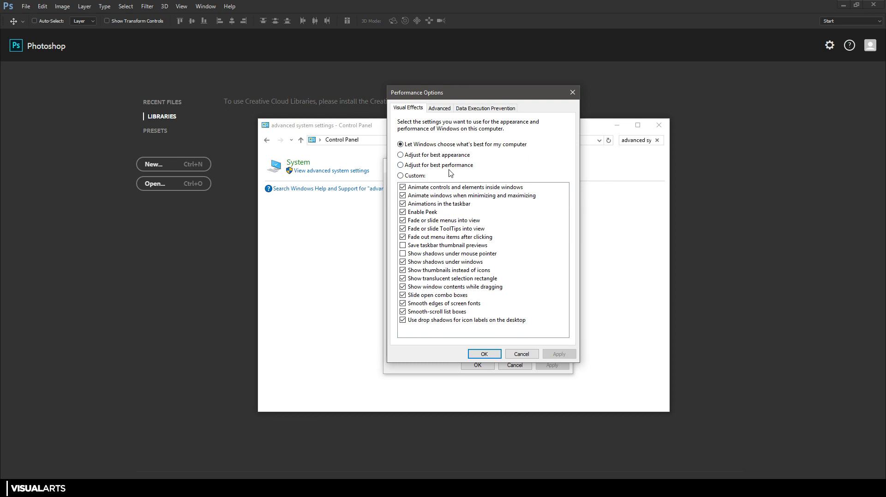
click(410, 165)
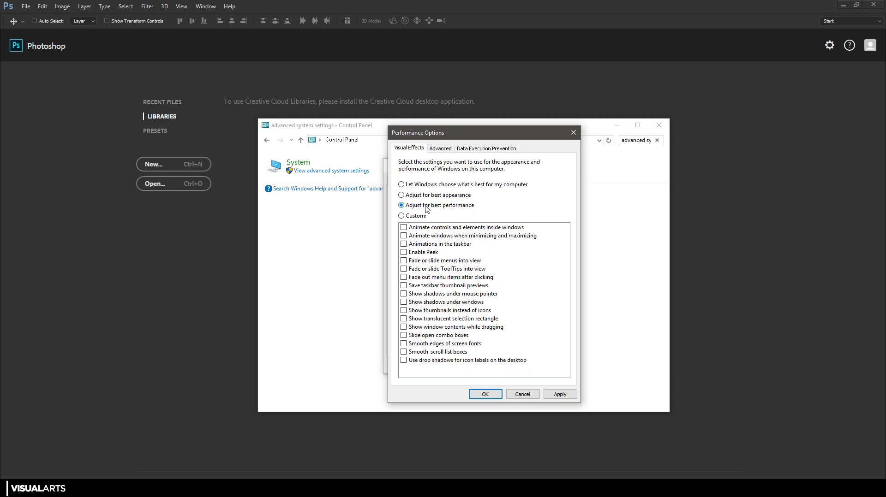
click(560, 395)
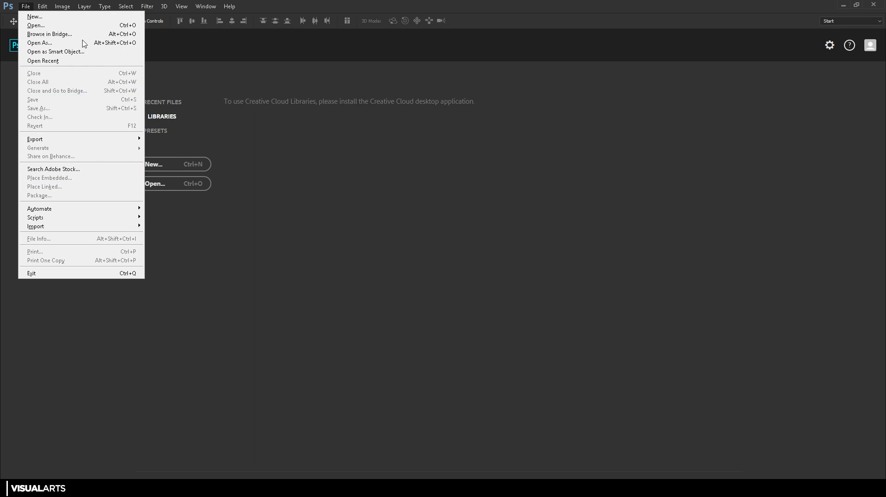
Step: Dismiss the open menu and show Recent Files on Photoshop's start screen
mouse_move(229, 6)
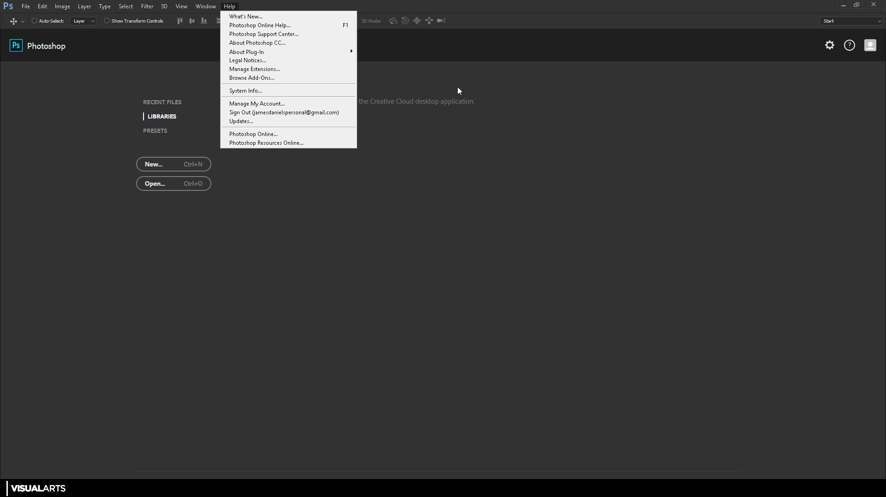
click(439, 100)
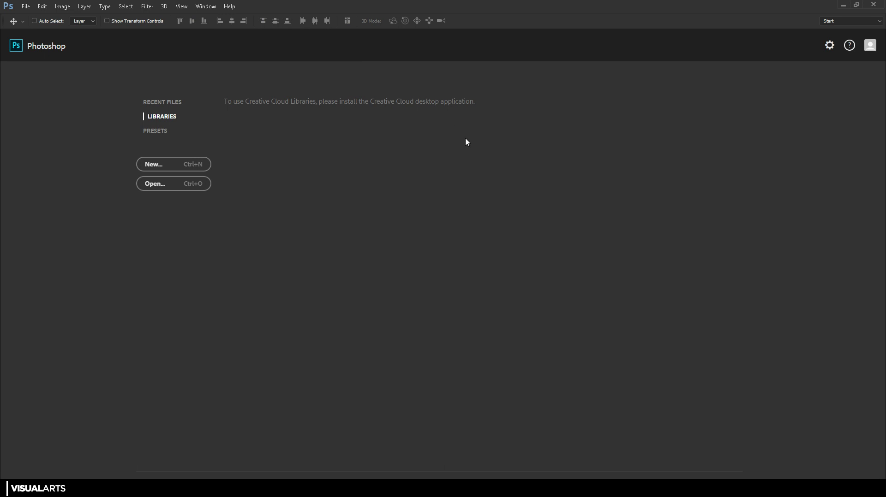
click(160, 110)
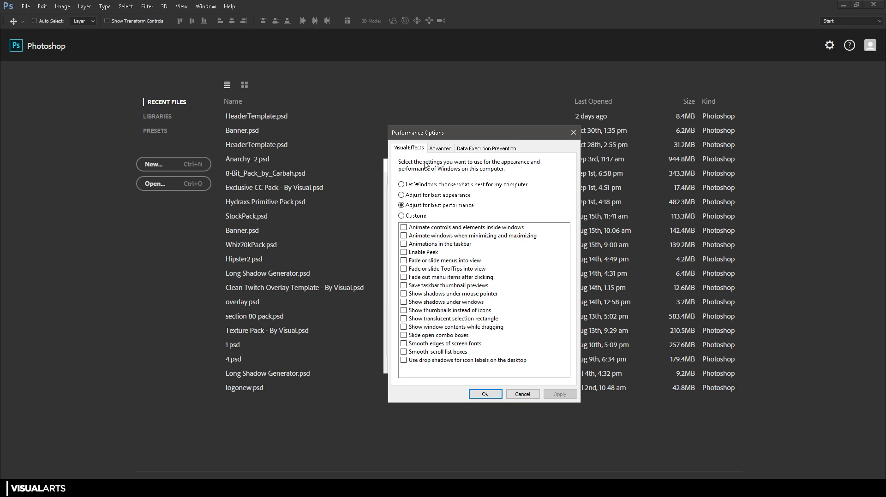
Step: Compare visual effect presets, settle back on 'Adjust for best performance', and launch File Explorer
click(461, 186)
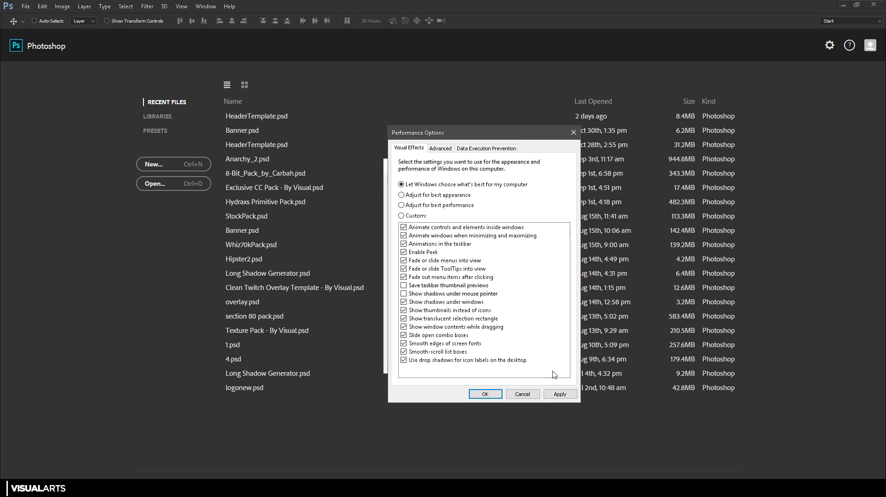
click(422, 217)
click(436, 206)
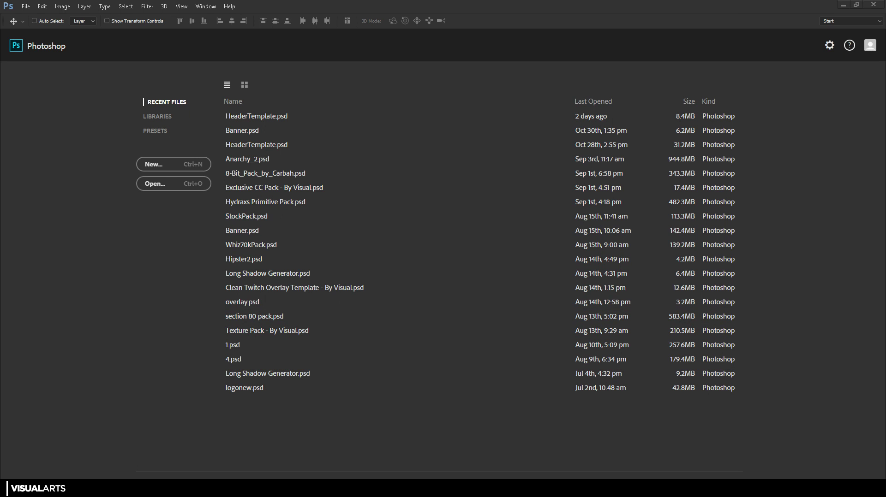
key(super+e)
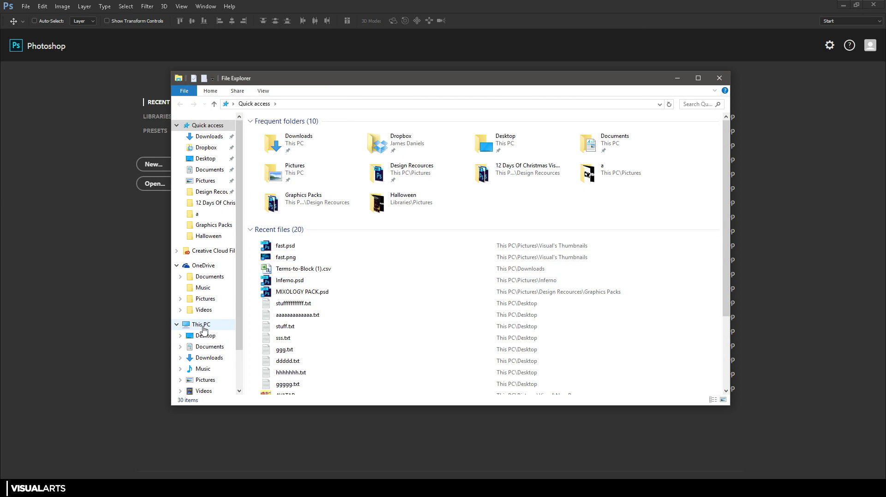
Step: From This PC, open OS (C:) Properties and start Disk Cleanup on drive C
click(203, 326)
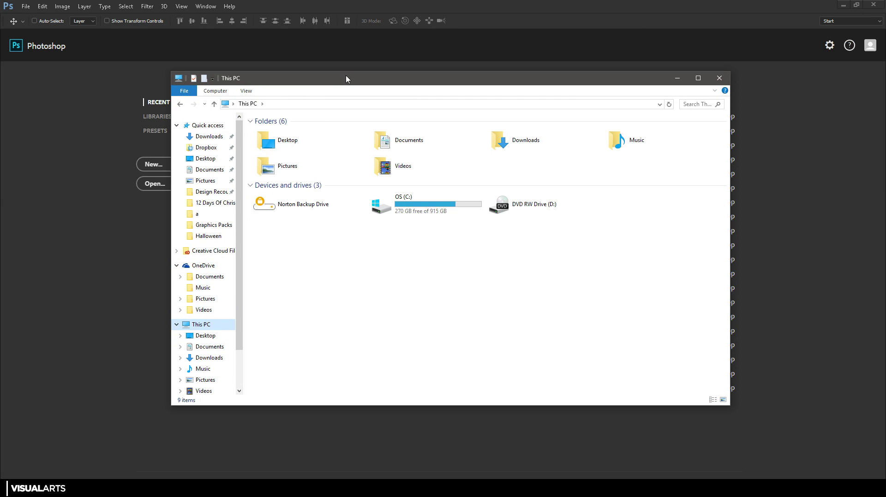
drag(347, 79, 370, 1)
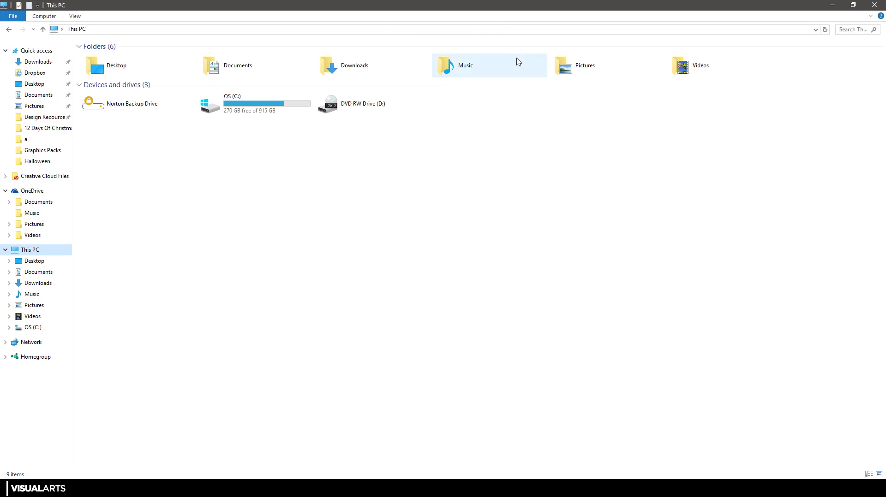
click(257, 100)
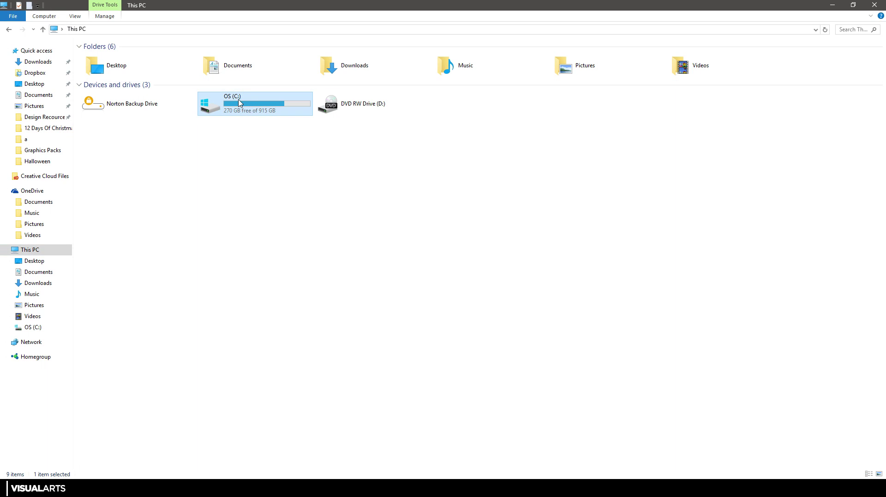
right_click(246, 104)
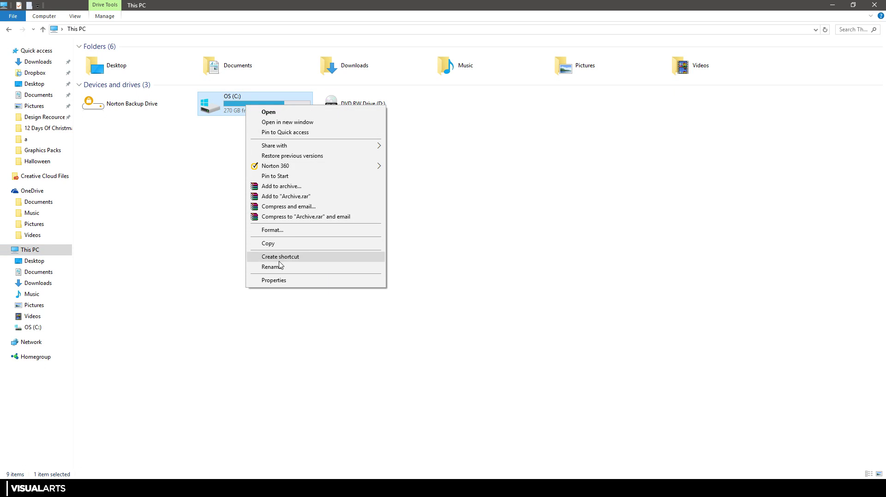
click(282, 280)
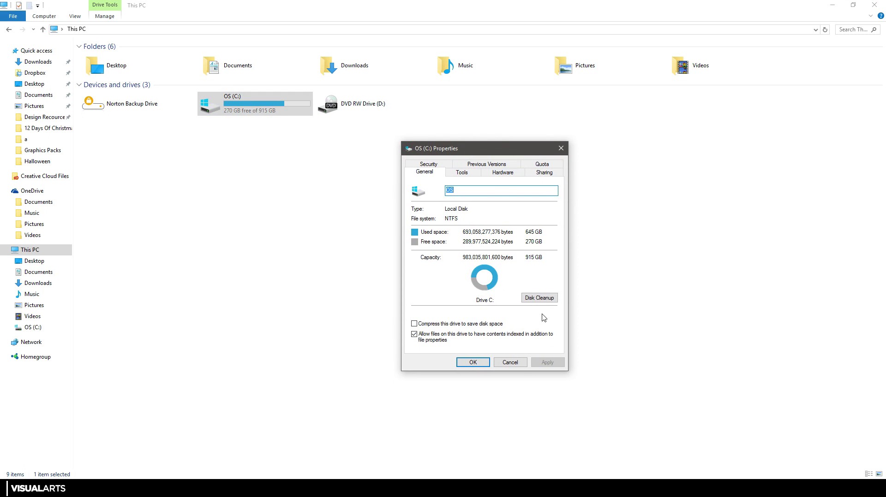
click(537, 300)
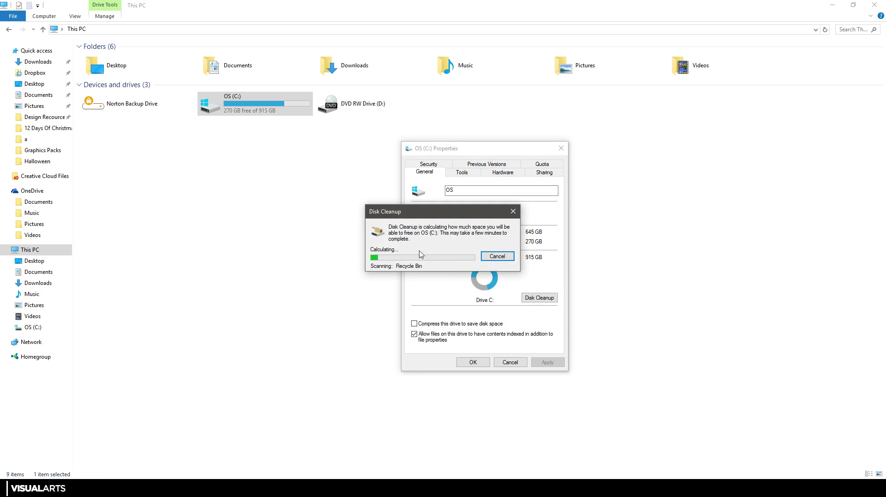
Step: Move the Disk Cleanup calculating dialog aside while it scans drive C
drag(423, 206, 453, 226)
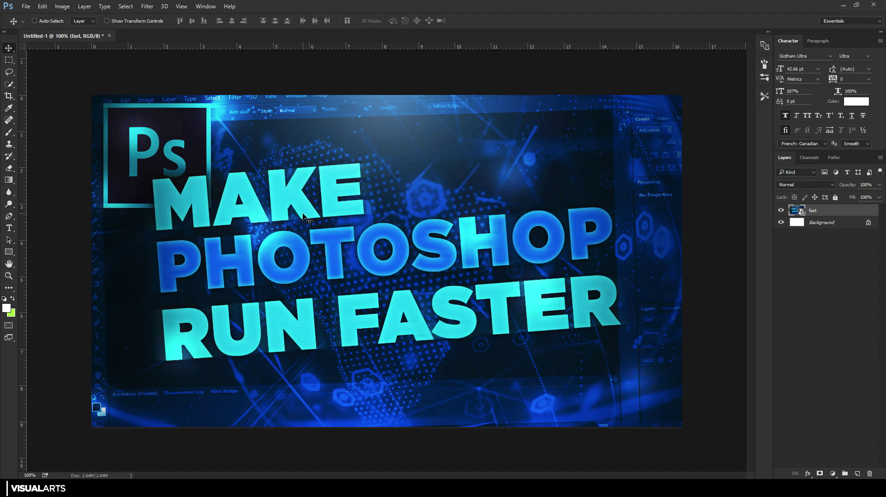